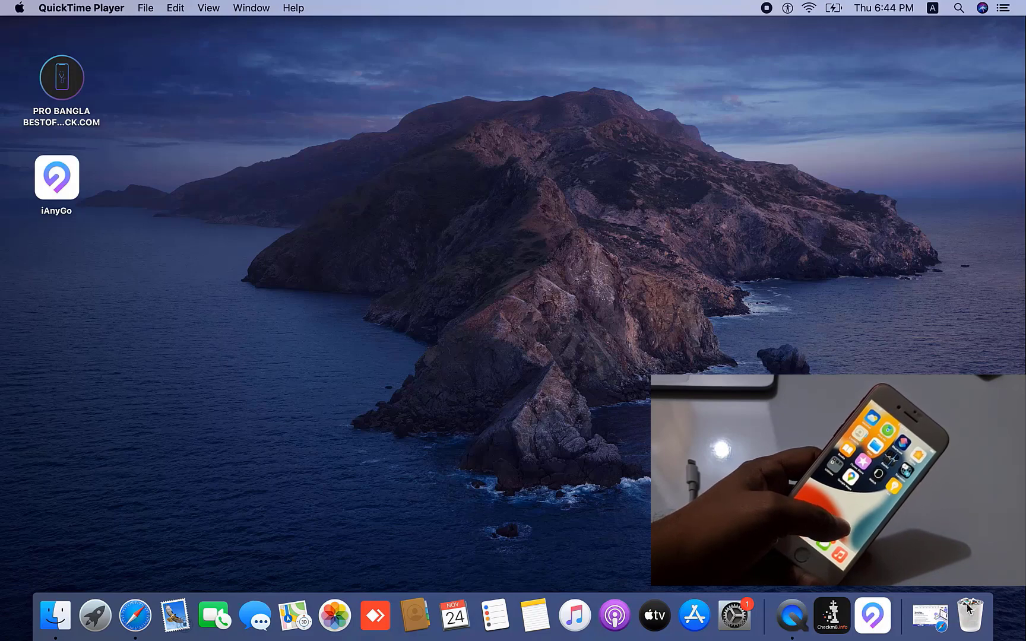
click(924, 606)
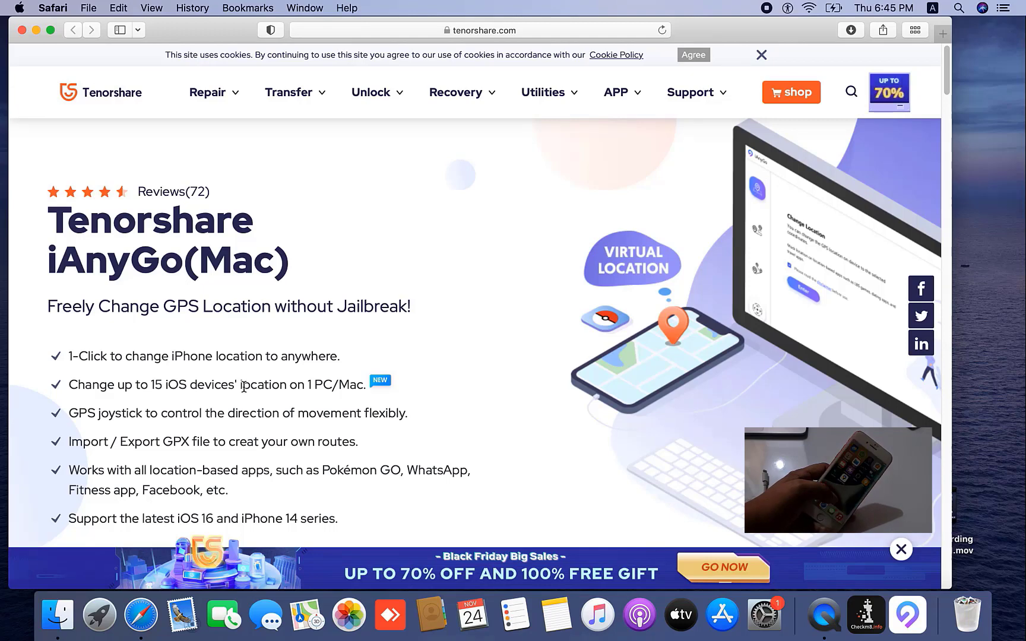
scroll(190, 339, down, 5)
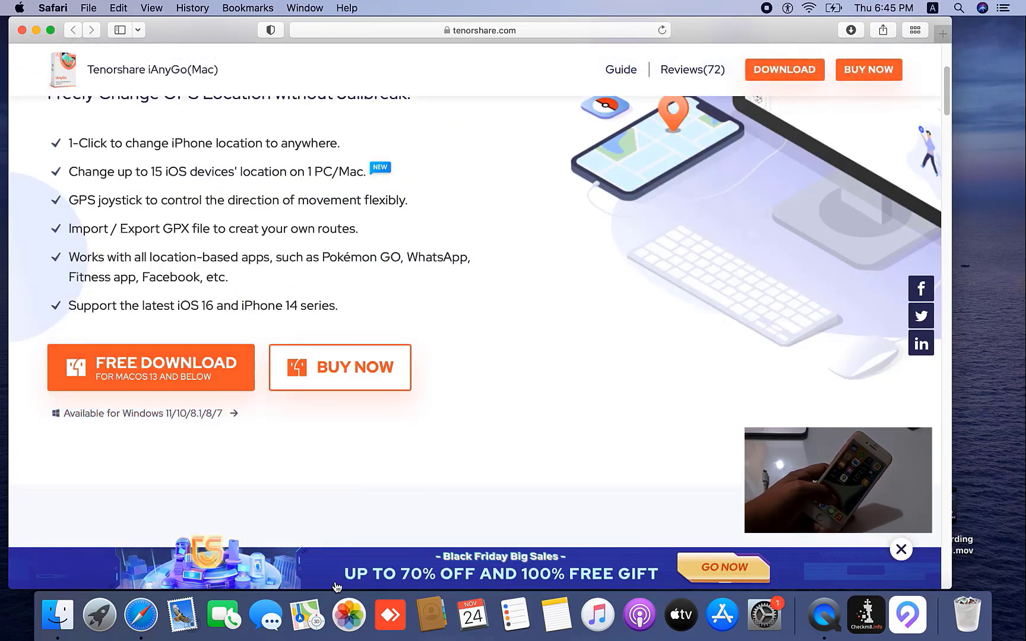
Open the Tenorshare Black Friday sale page, scroll through it, then return to the iAnyGo(Mac) tab
click(497, 577)
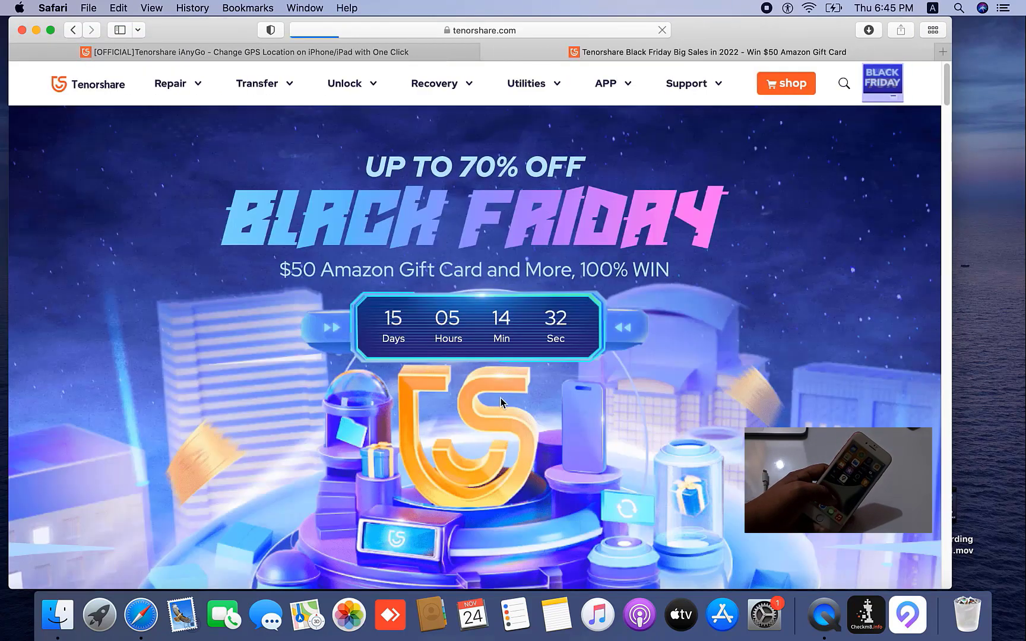
scroll(286, 331, down, 6)
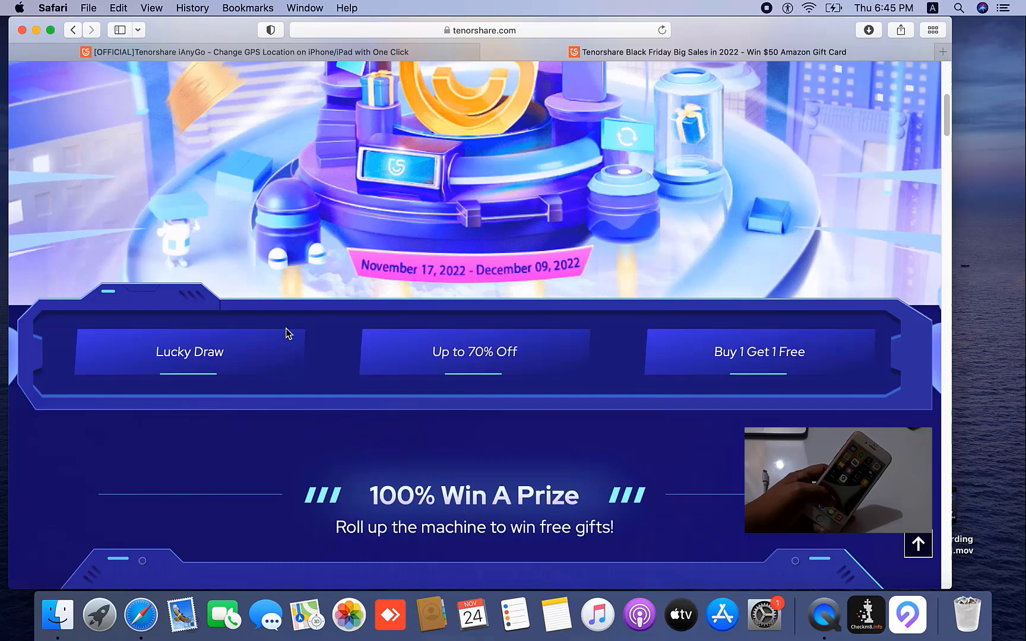
scroll(287, 332, down, 20)
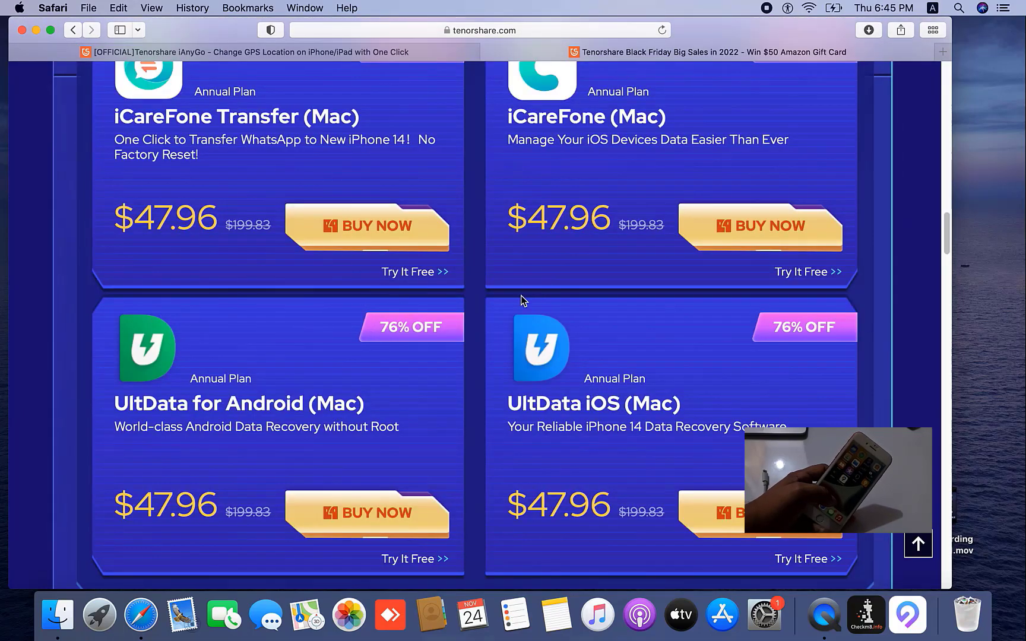
scroll(522, 305, up, 5)
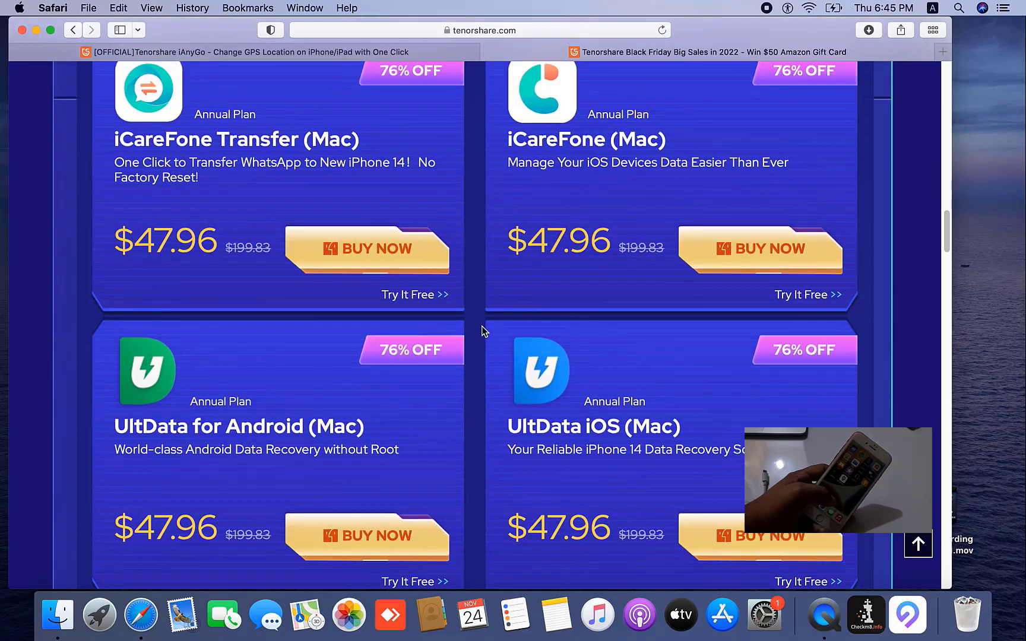
scroll(436, 337, down, 15)
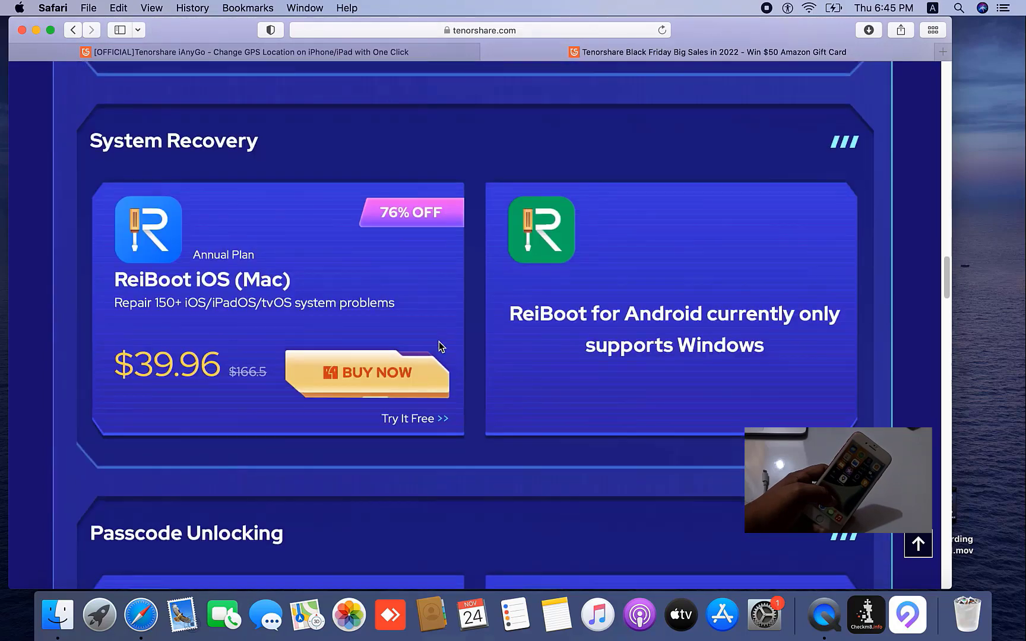
scroll(304, 319, down, 11)
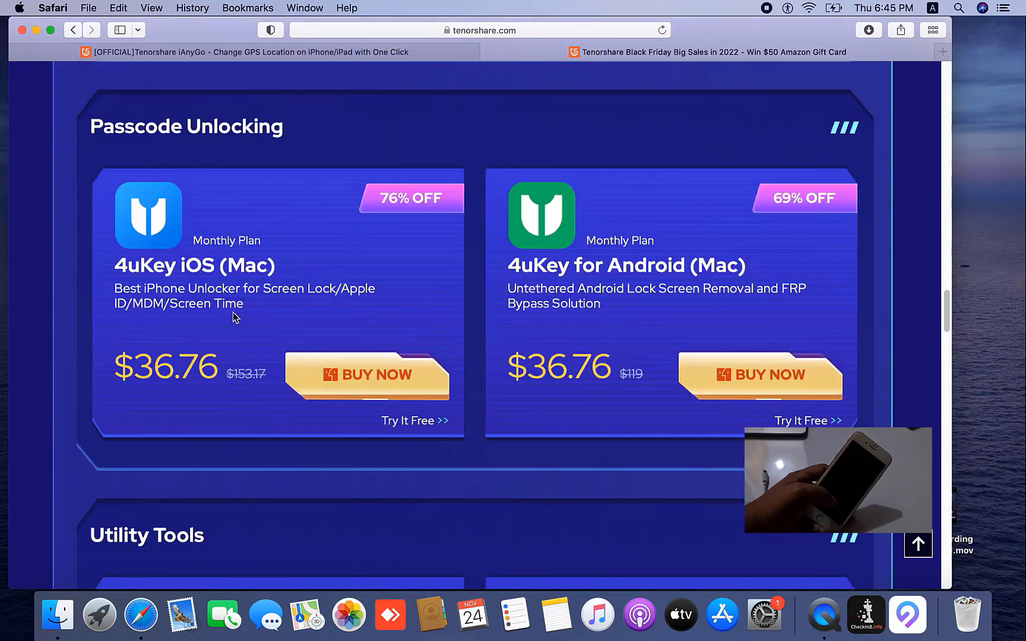
scroll(314, 320, down, 12)
scroll(467, 347, up, 20)
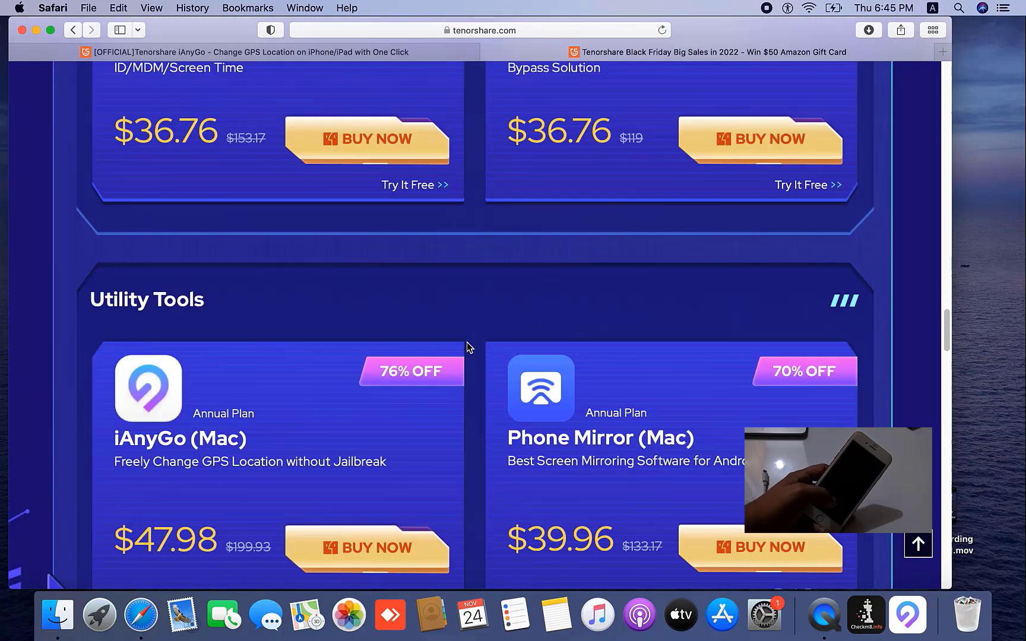
scroll(467, 347, up, 20)
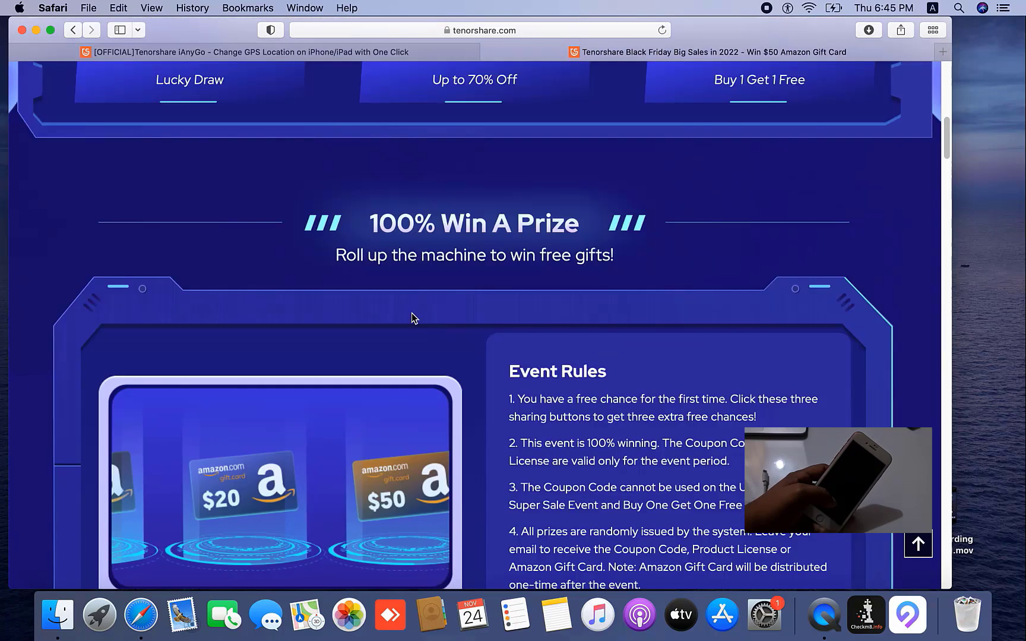
click(278, 56)
scroll(446, 217, up, 5)
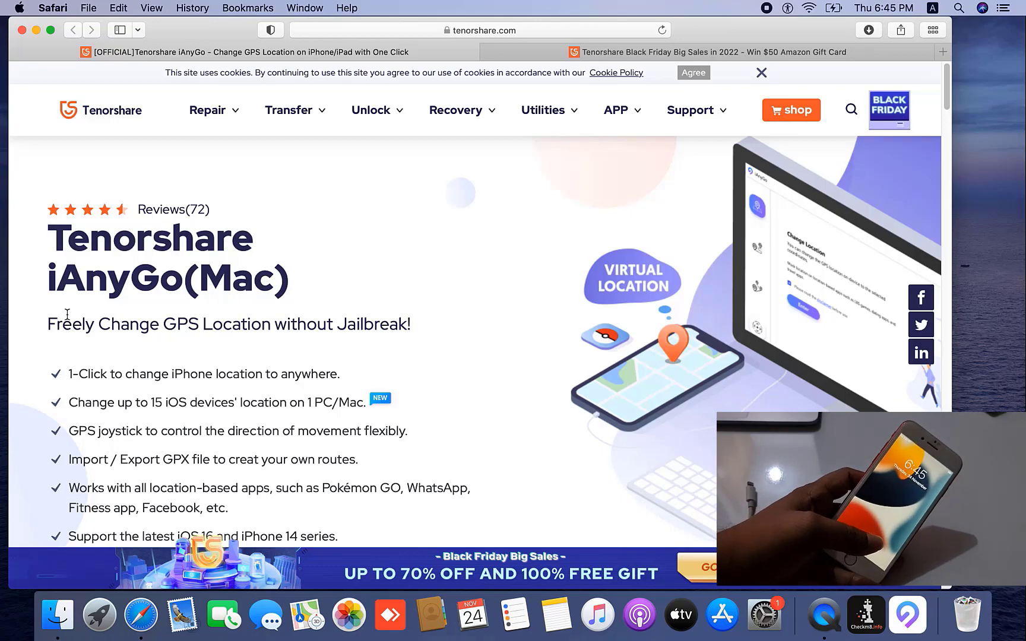
Minimize Safari, launch iAnyGo from the Dock and enter Change Location to pick the iPhone
click(36, 30)
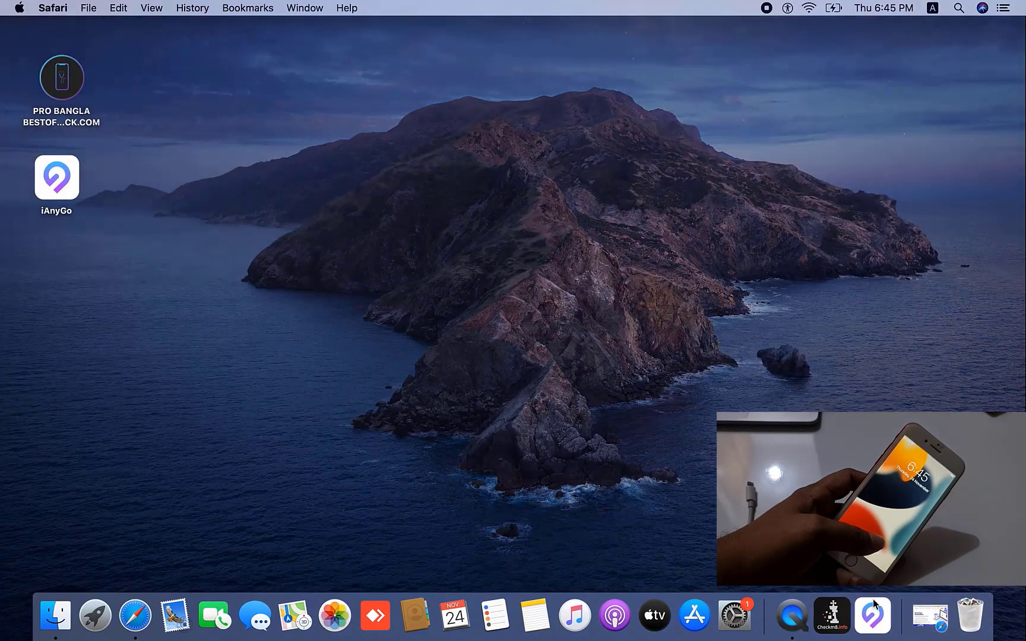
click(874, 600)
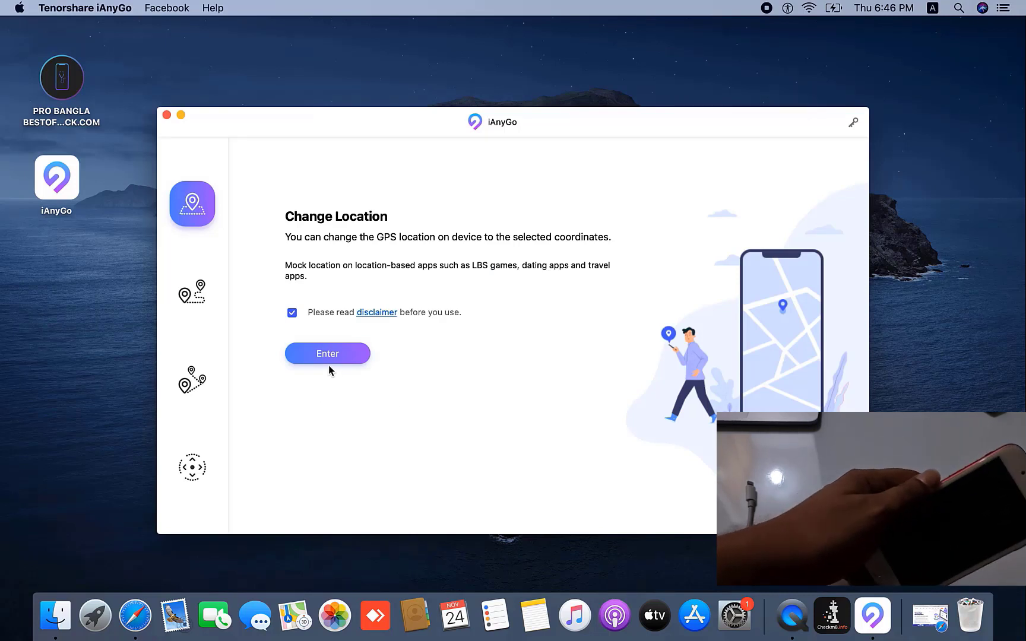
click(302, 352)
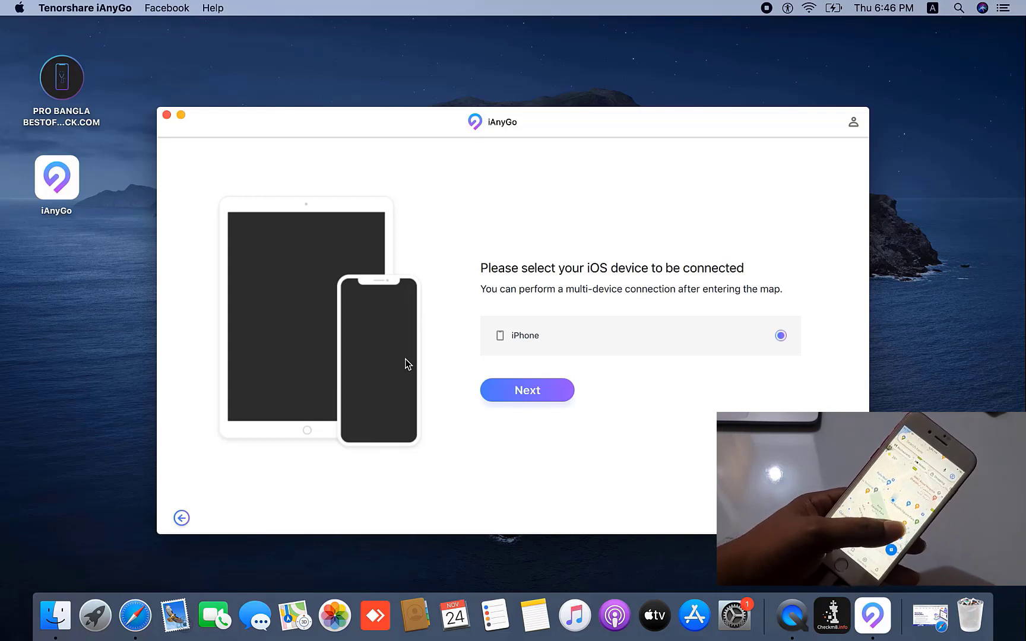
Connect the iPhone and set a Sharjah destination at 25.051391,55.694504, 8.36km away
click(539, 392)
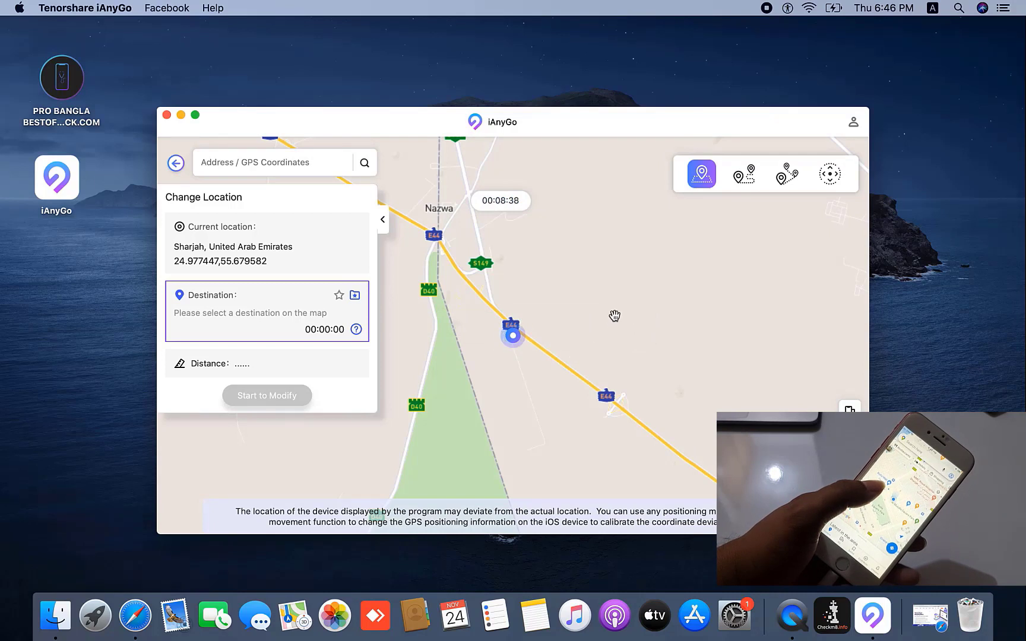
drag(617, 257, 612, 461)
click(571, 205)
scroll(570, 204, up, 2)
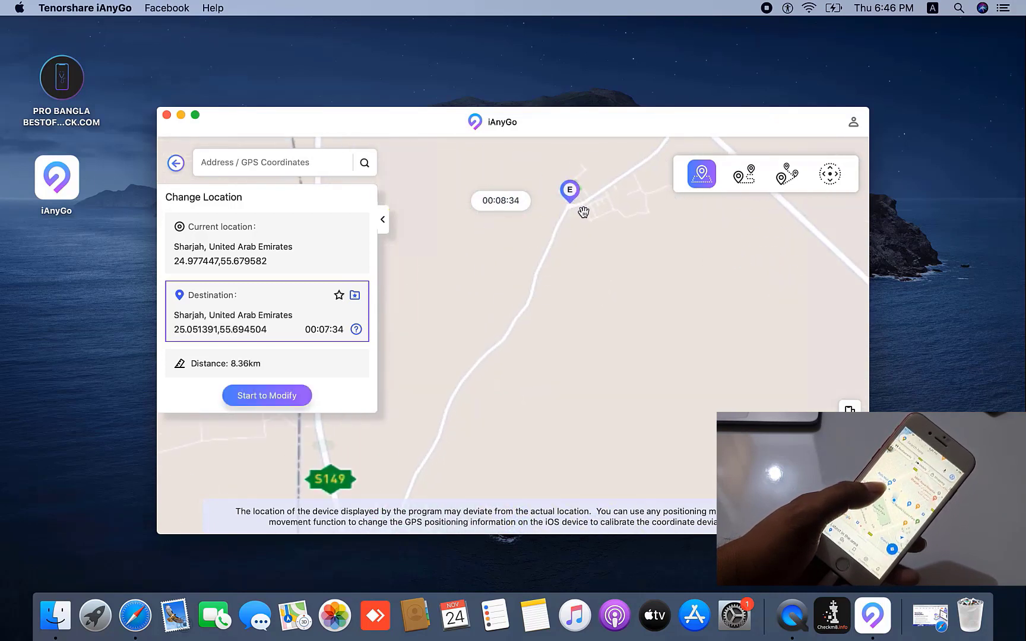
Switch to Multi-Spot Movement, nudge speed to 11m/s, and place three route points on the map
click(782, 179)
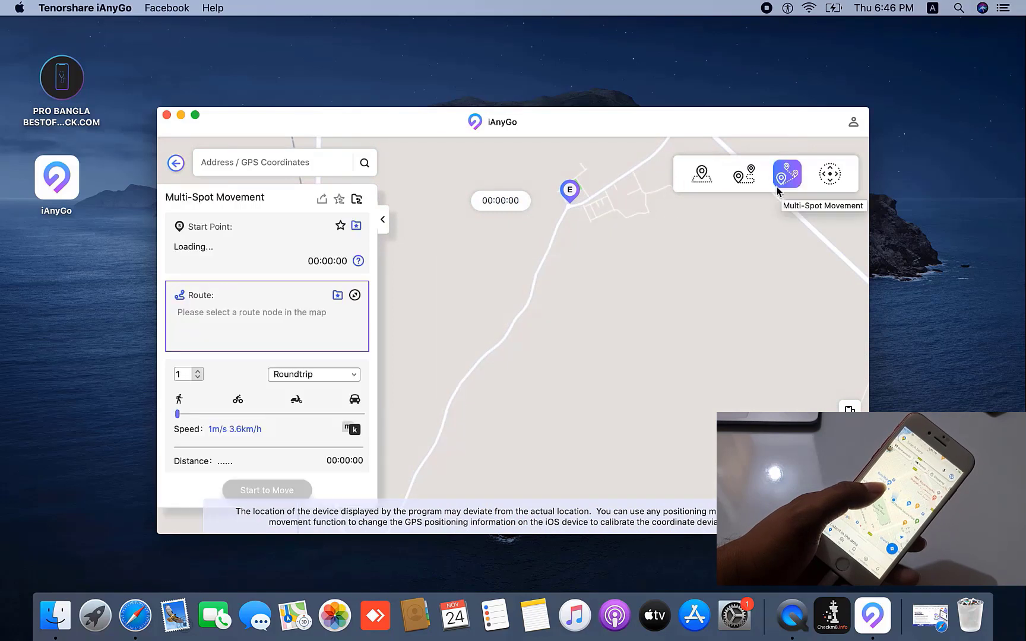
drag(177, 414, 241, 414)
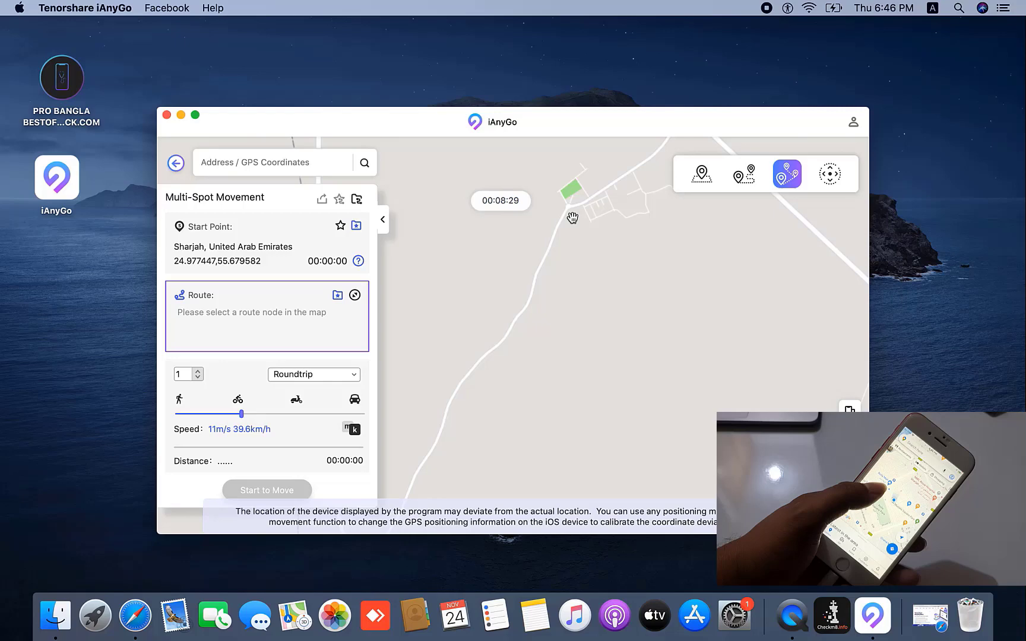
click(581, 195)
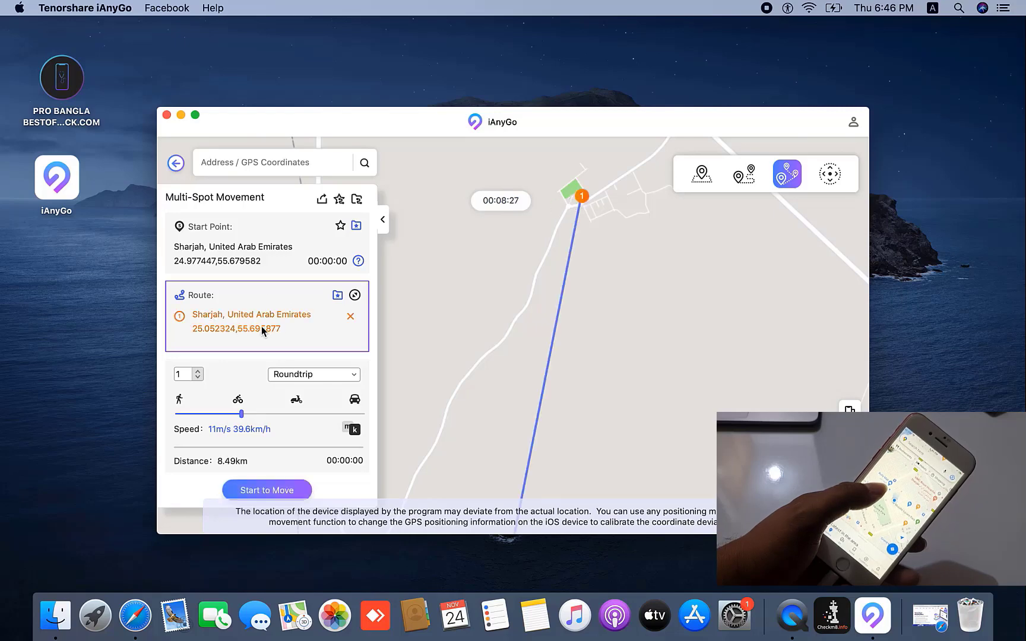
scroll(634, 348, up, 3)
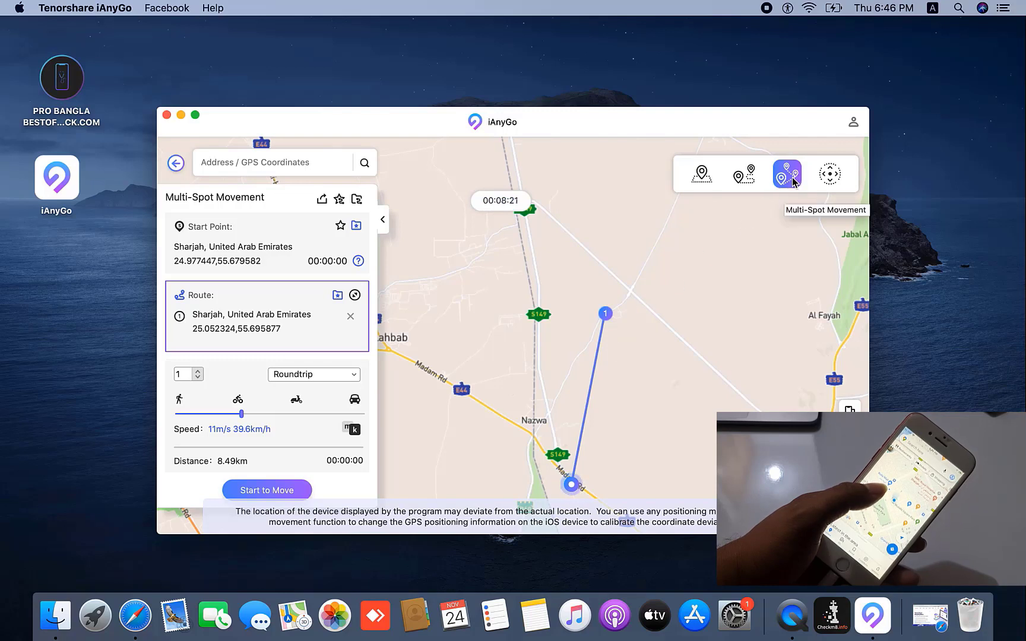
click(526, 231)
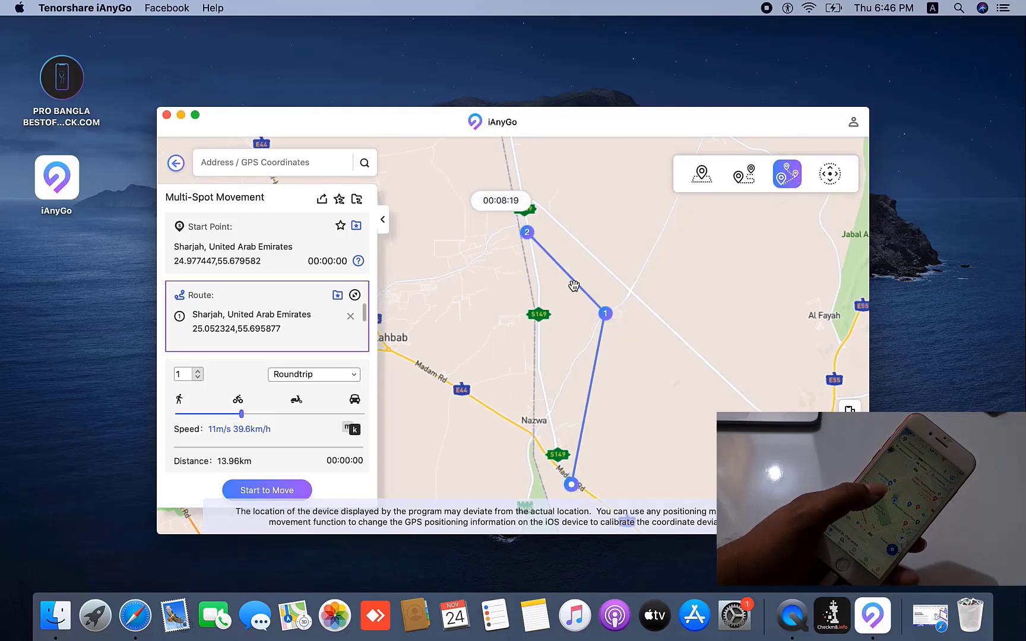
click(421, 368)
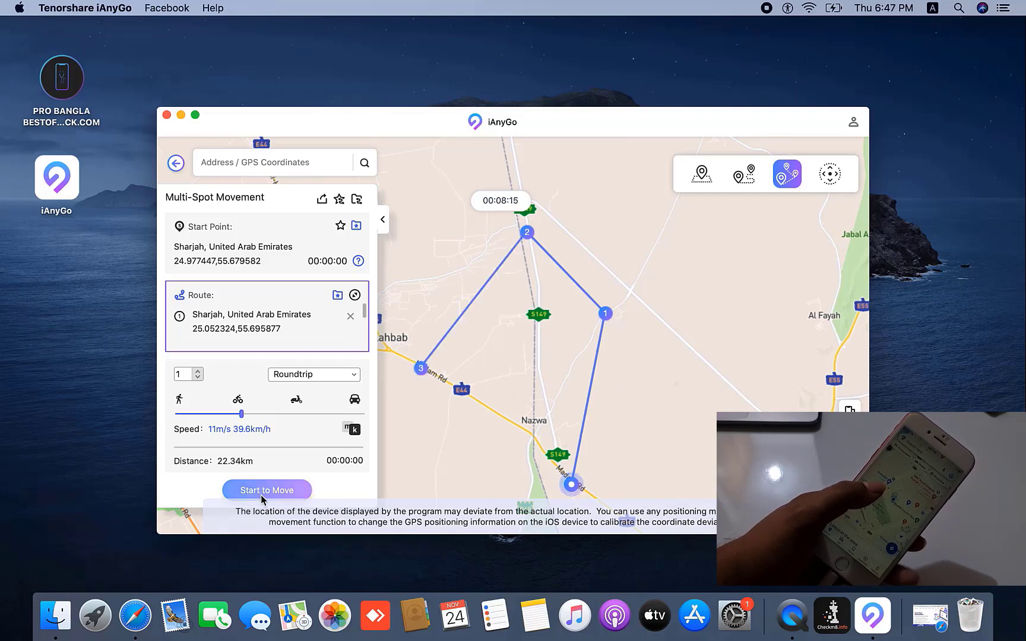
Raise the speed to the maximum 29m/s (104.4km/h) and start moving along the route
click(298, 414)
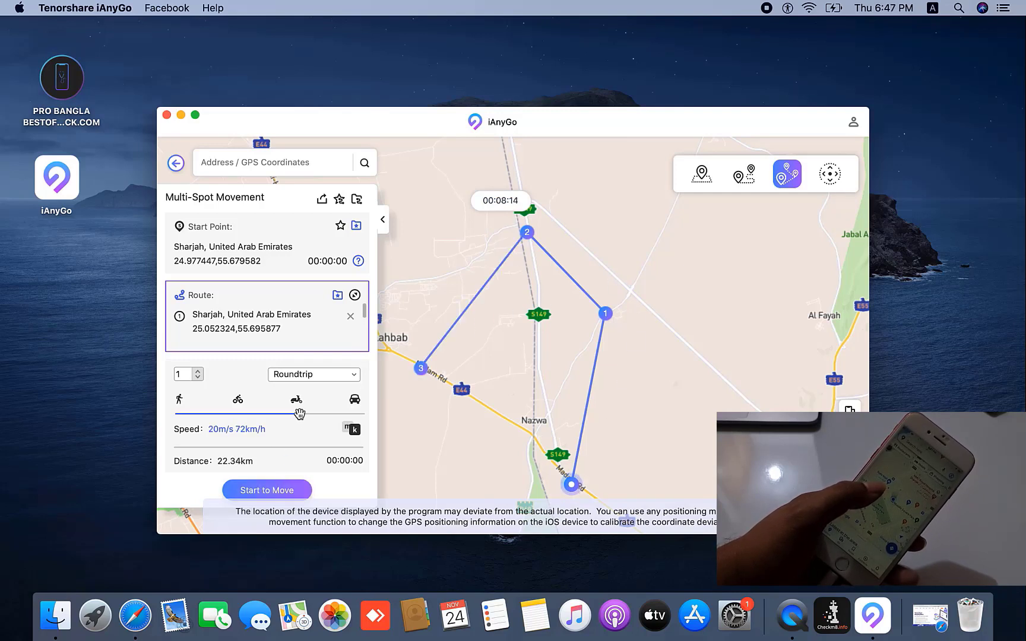
click(358, 414)
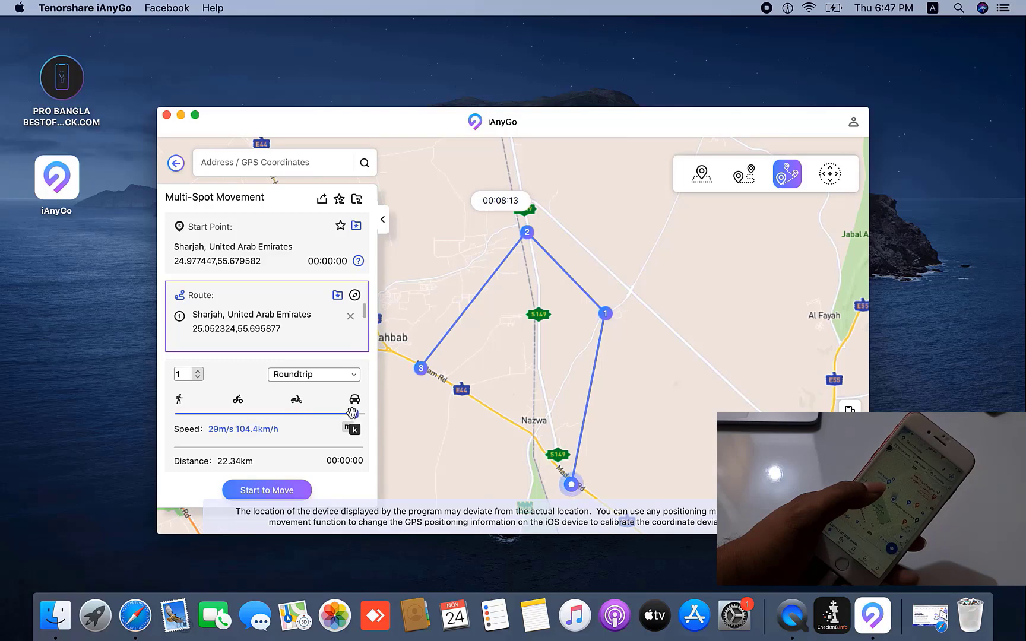
click(263, 491)
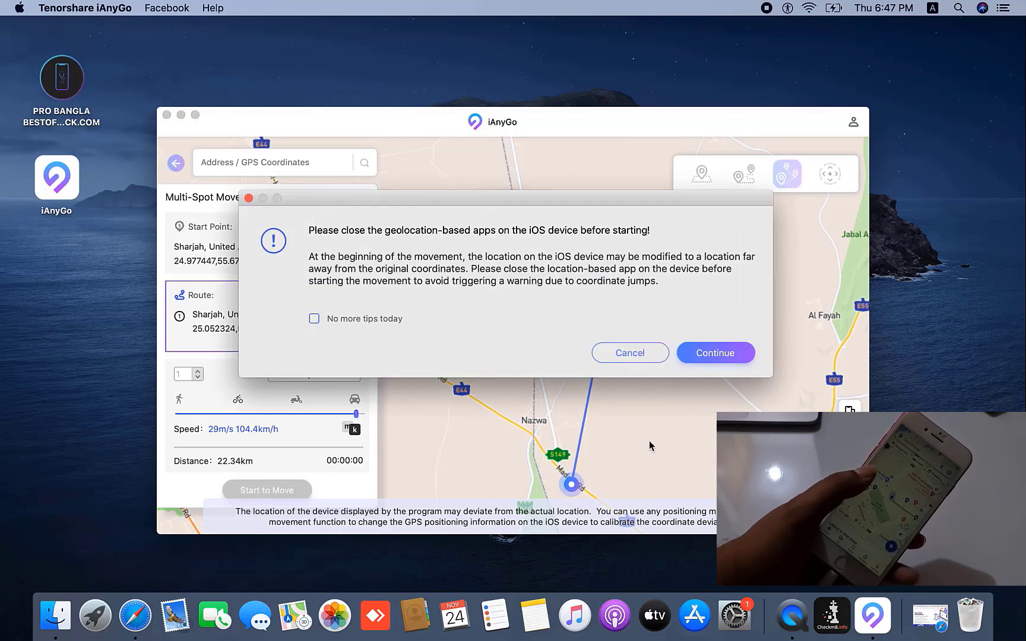
Continue past the warning to run the 104.4km/h roundtrip, shifting the iAnyGo window up and left
click(715, 353)
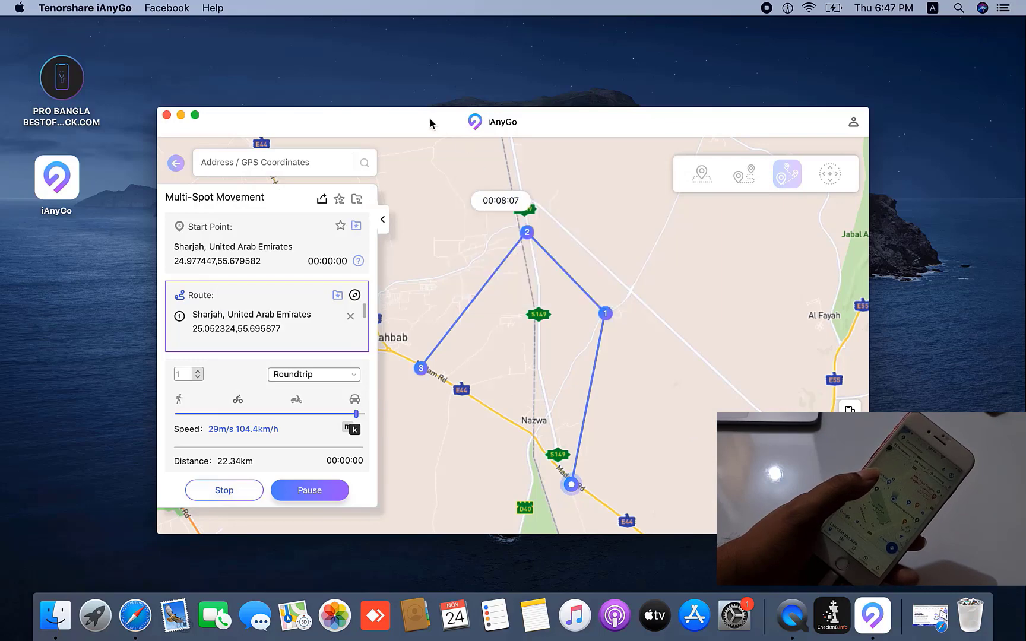
drag(429, 118, 388, 93)
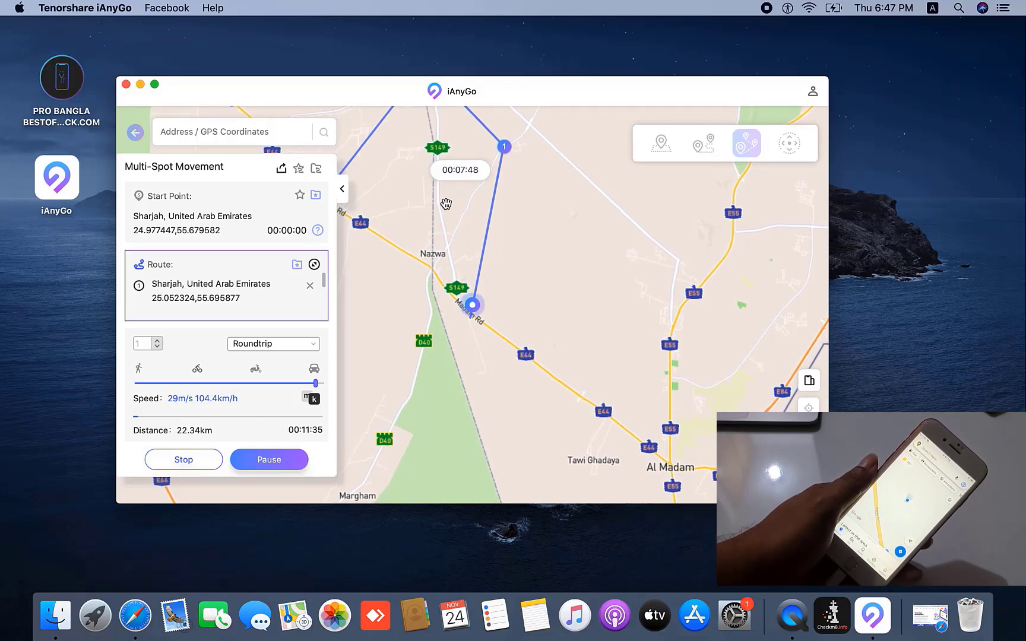
drag(357, 109, 314, 88)
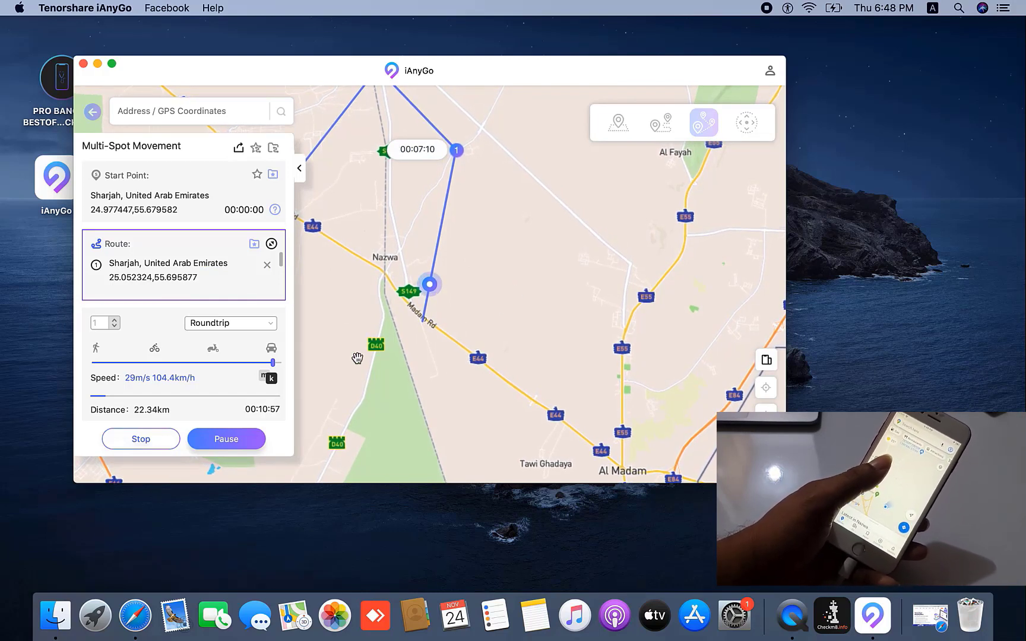
Pause and stop the route movement, confirming the end of the virtual movement
click(236, 438)
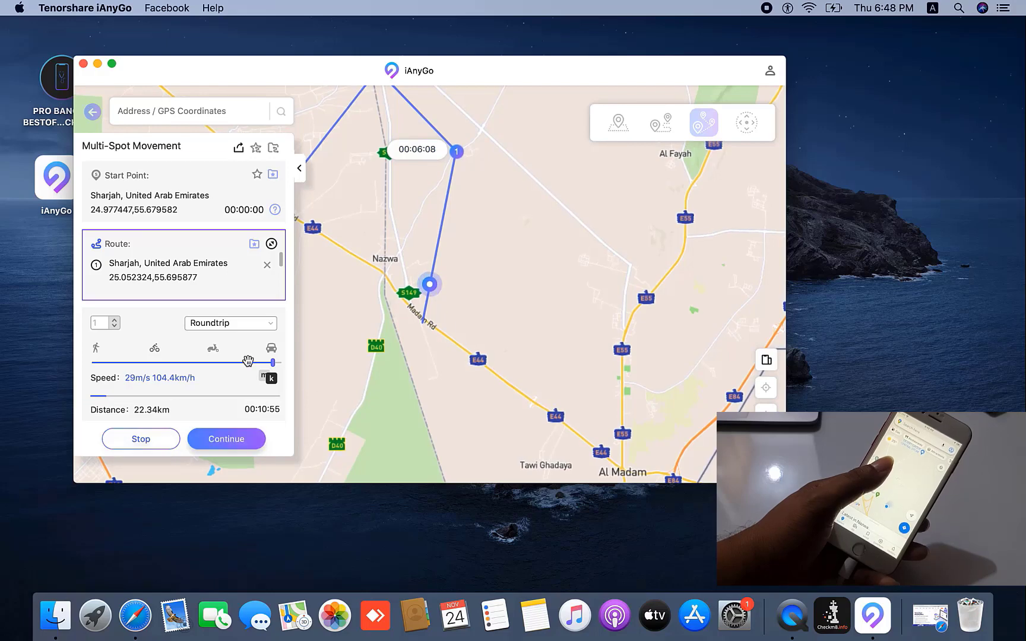
click(139, 439)
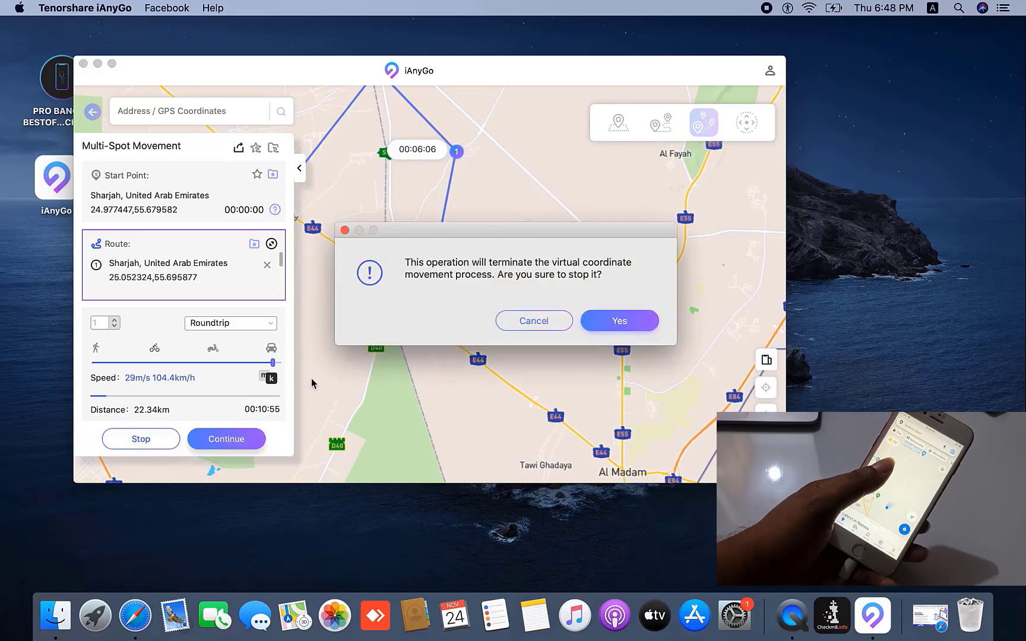
click(619, 321)
Go back and enter the Single-Spot Movement feature to choose the iPhone
click(93, 112)
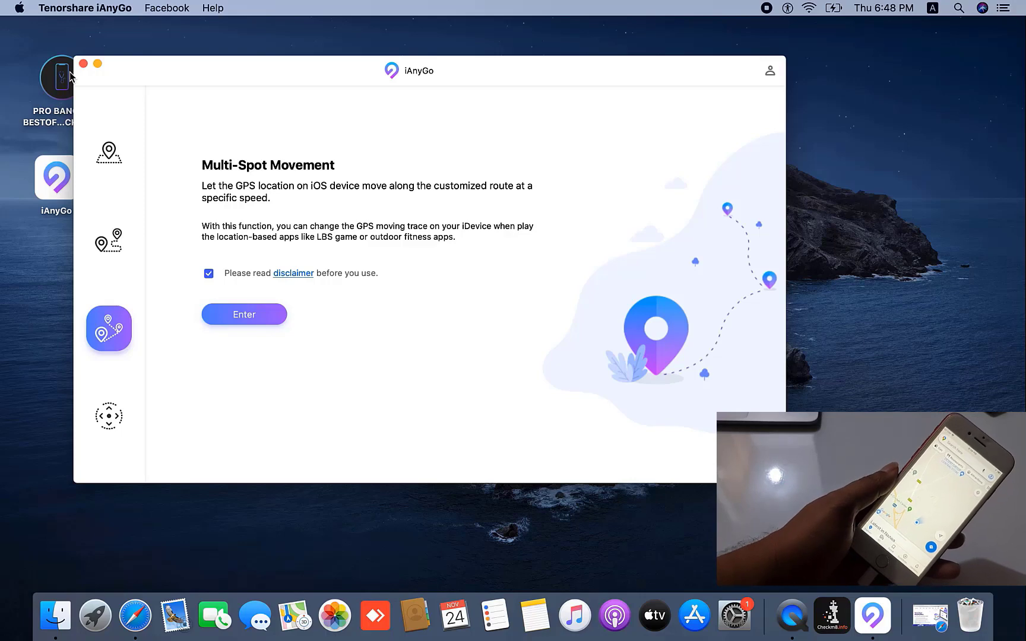
click(121, 223)
click(240, 325)
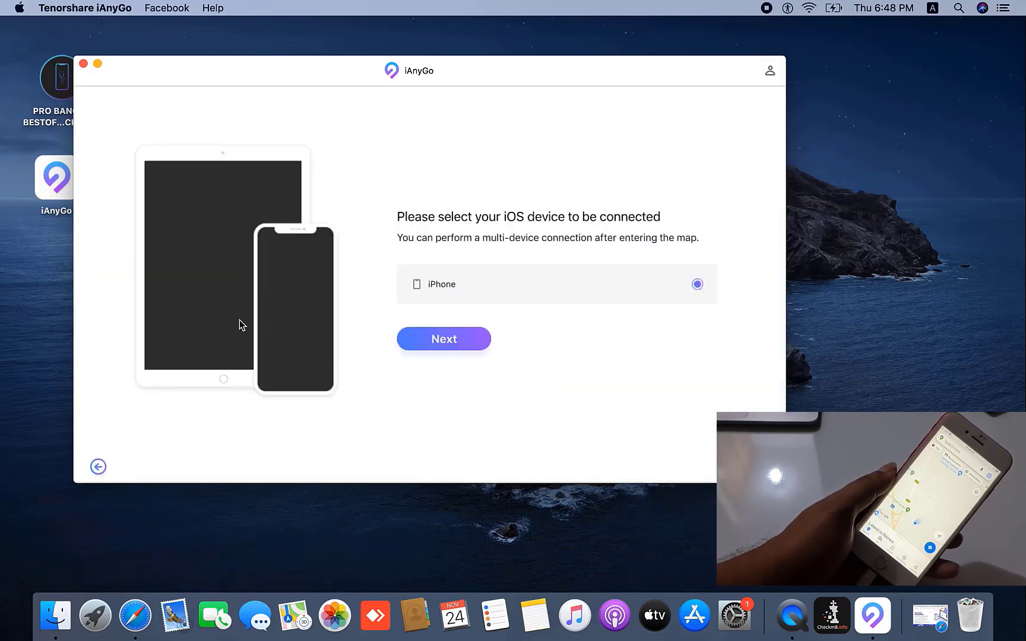
Continue to the map, pan over Dubai near Zoom, and switch to teleport mode
click(442, 344)
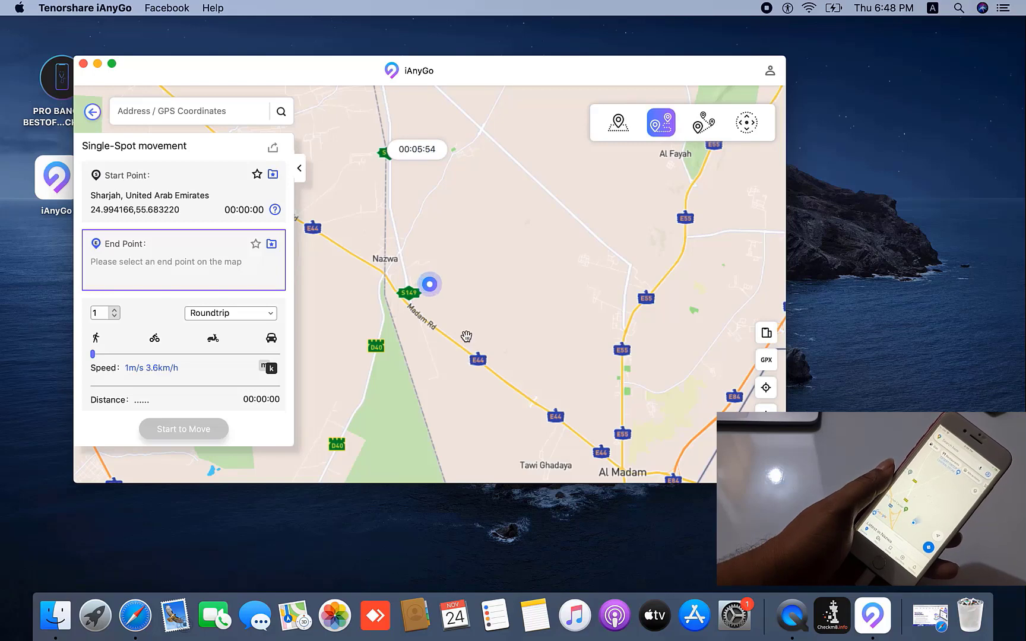
drag(441, 293, 573, 371)
drag(371, 174, 593, 373)
drag(504, 297, 545, 373)
drag(380, 190, 459, 305)
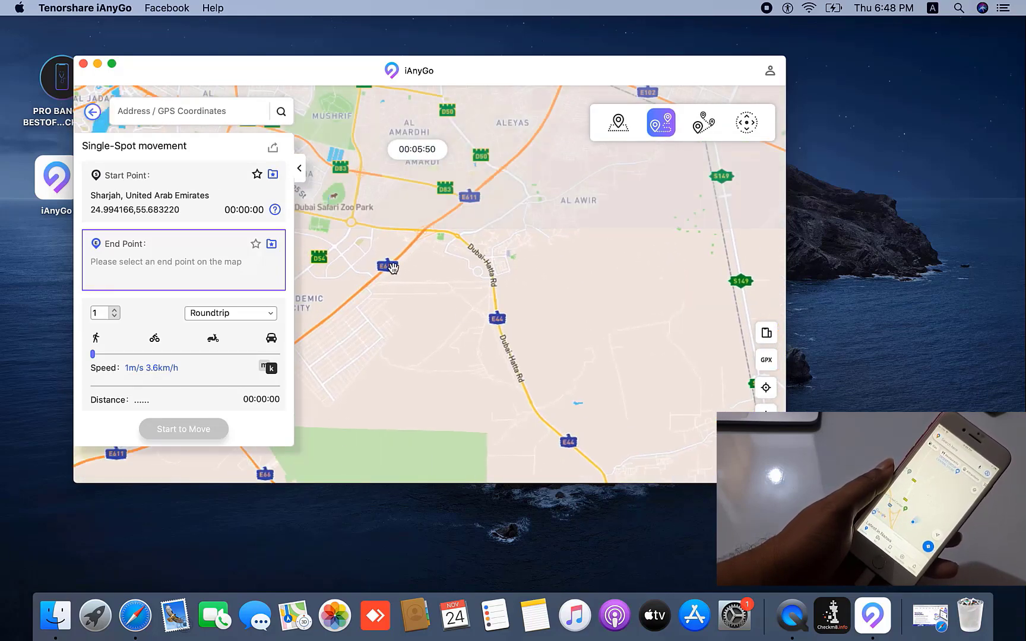
click(393, 267)
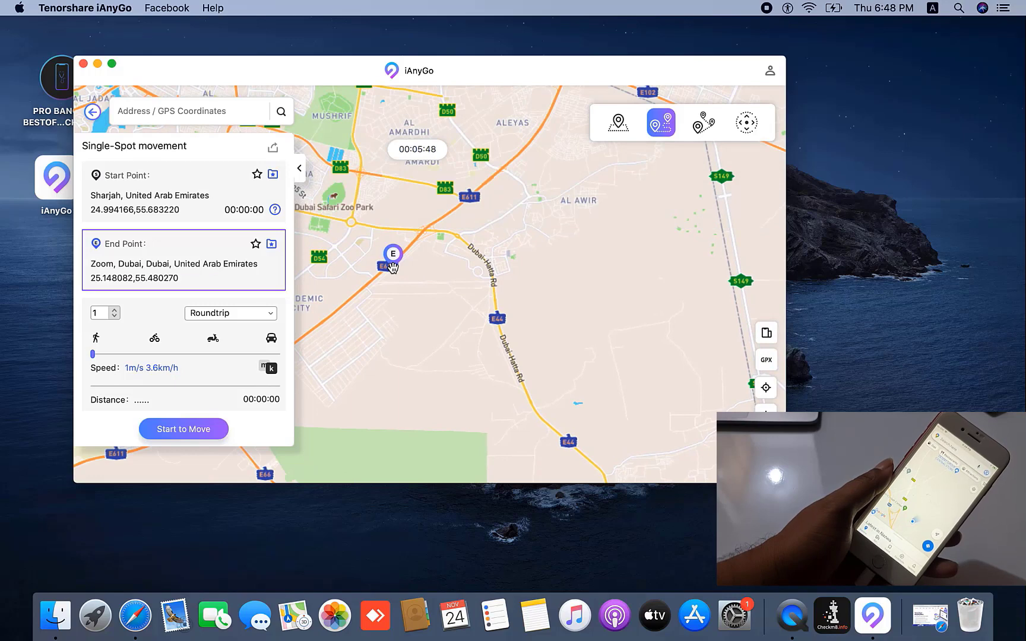
click(616, 131)
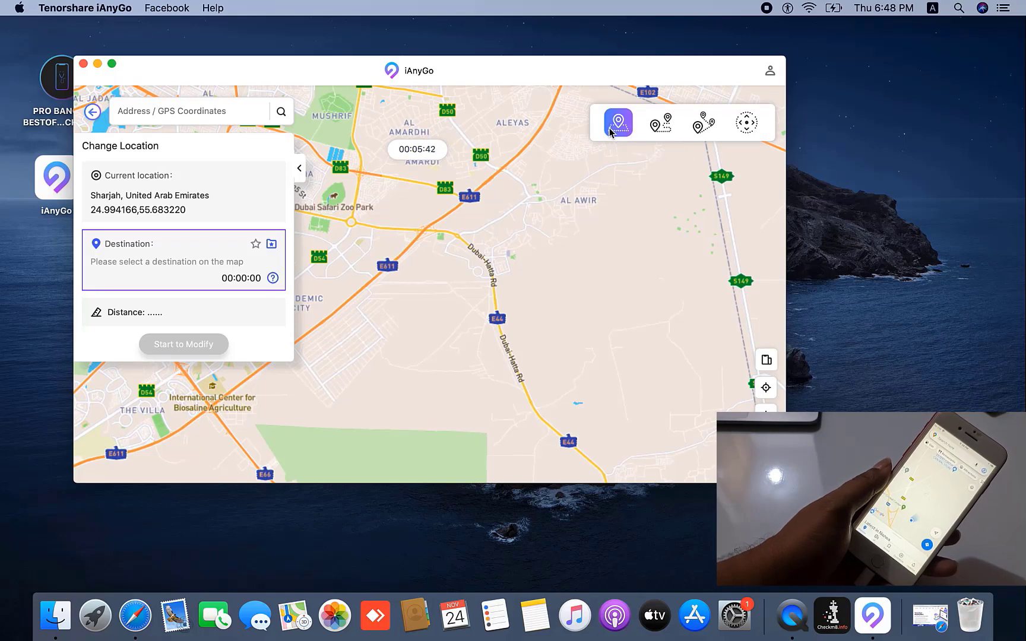
Teleport to Dubai Sports Club, Al Aweet (25.169524,55.506020), suppressing tips for today
click(447, 214)
scroll(446, 215, up, 3)
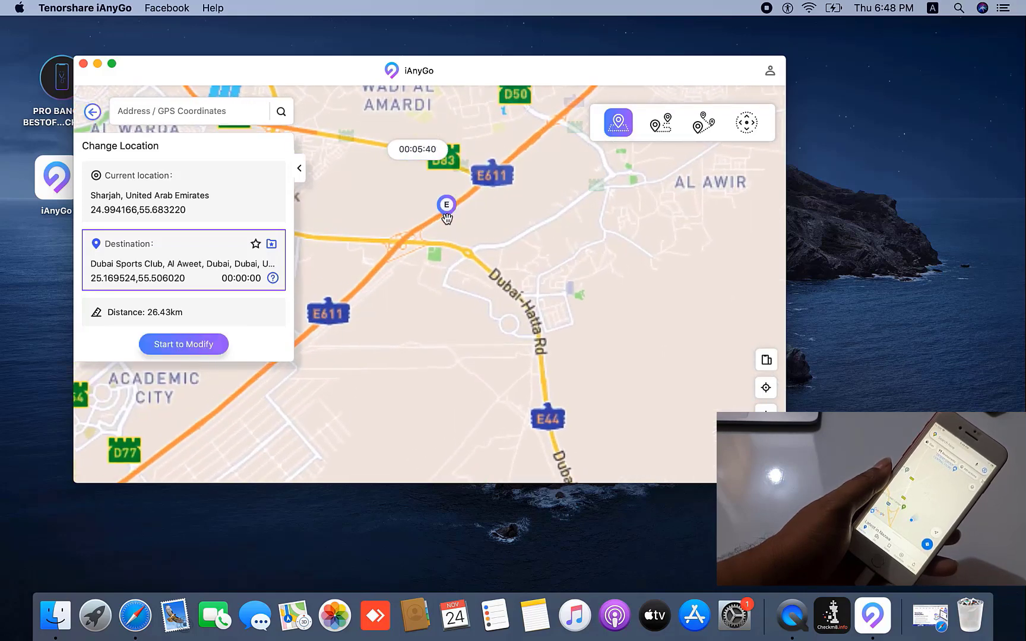
click(196, 349)
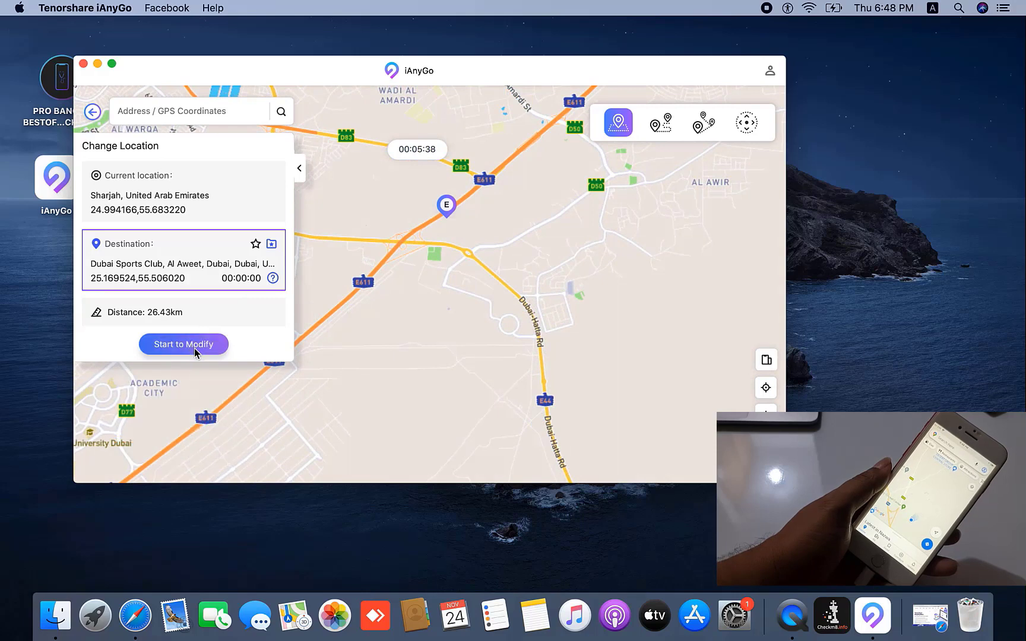
click(312, 318)
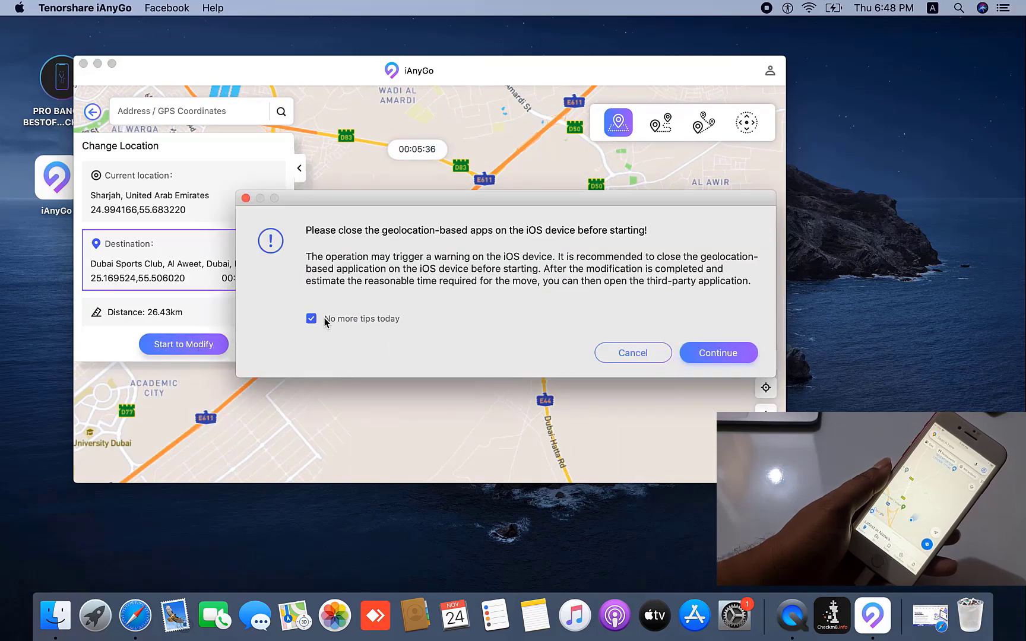
click(692, 355)
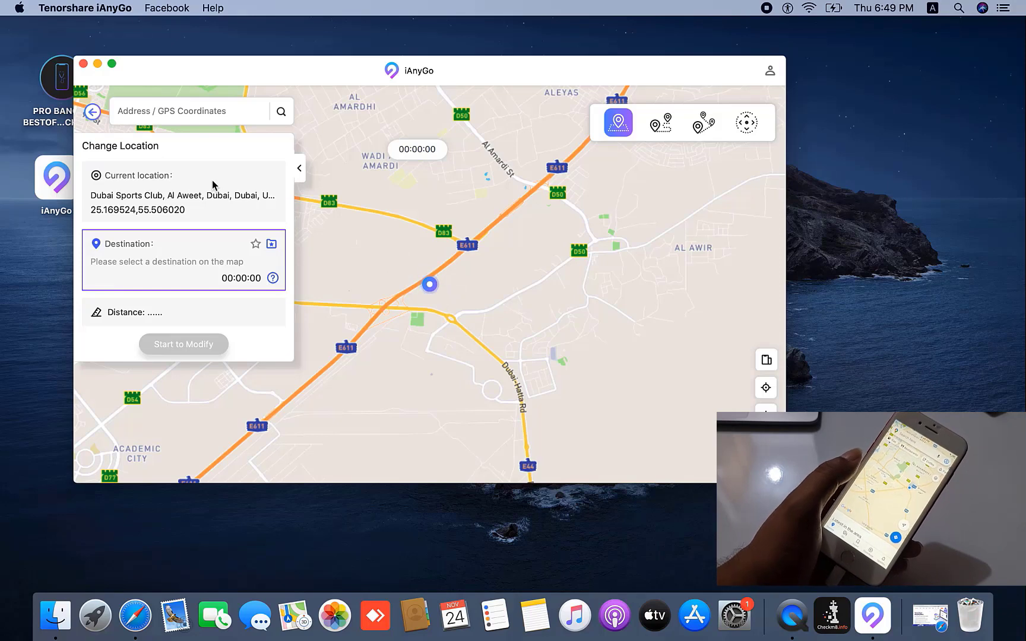
Move the iAnyGo window aside and restore Safari on the iAnyGo(Mac) product page
drag(268, 72, 221, 63)
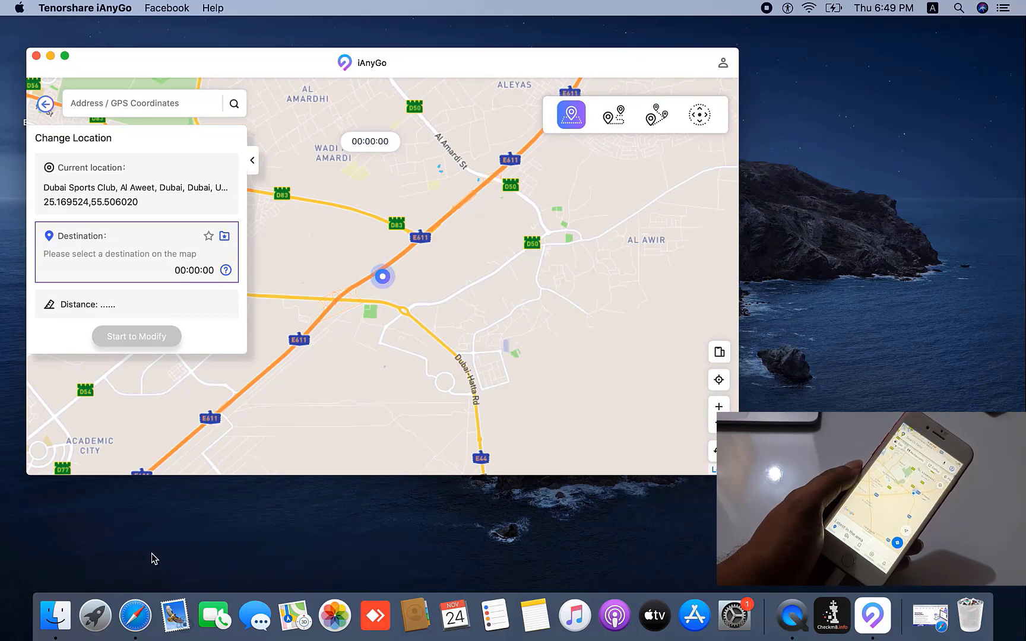
click(928, 614)
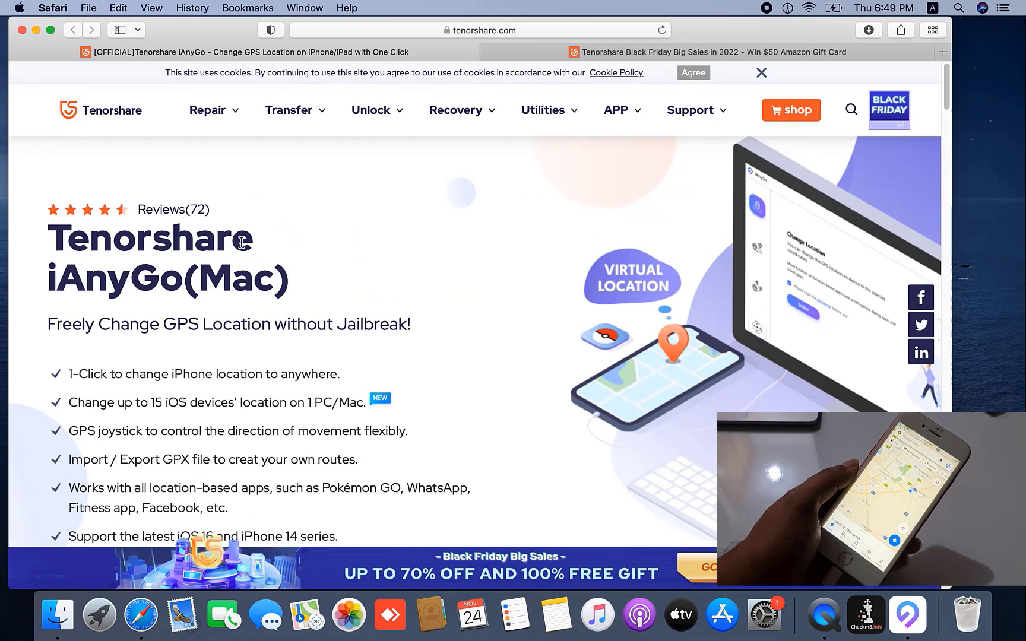